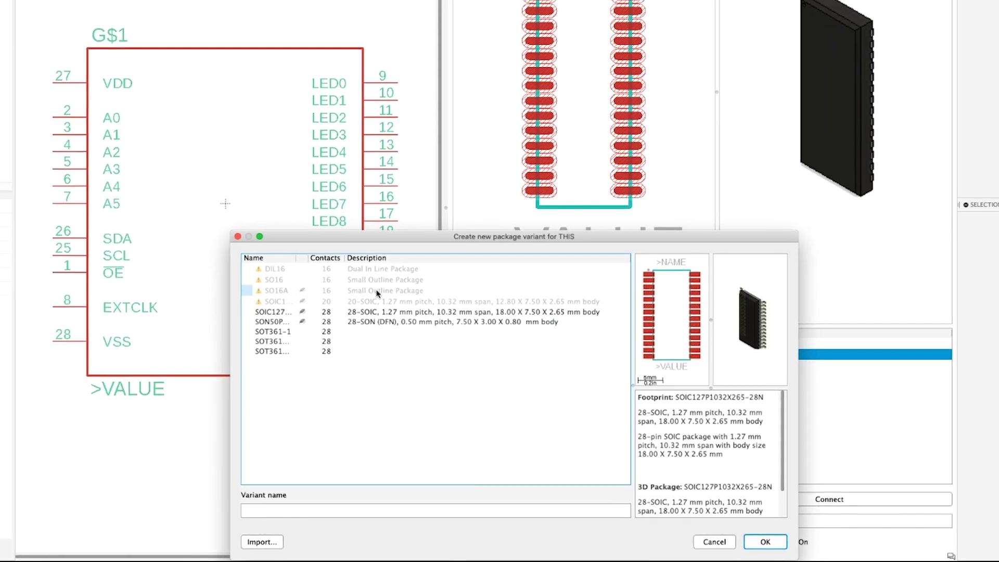
Add a 28-pin SOIC package variant to the THIS device, then open the DIODE device
mouse_move(378, 293)
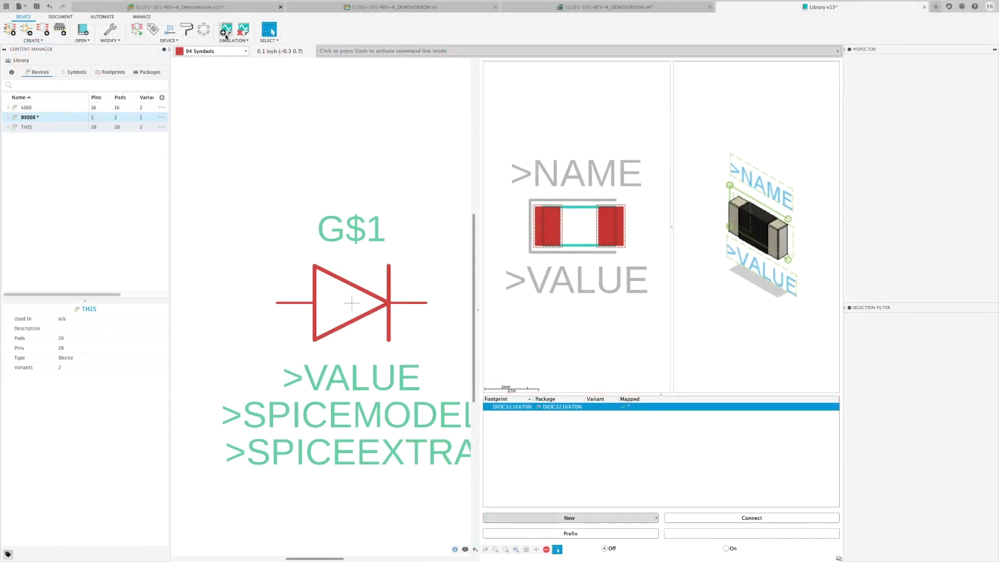
Attach the DMOD.mdl D: Diode SPICE model to DIODE, mapping pins A and C to N+ and N-
left_click(225, 32)
left_click(172, 49)
left_click(203, 67)
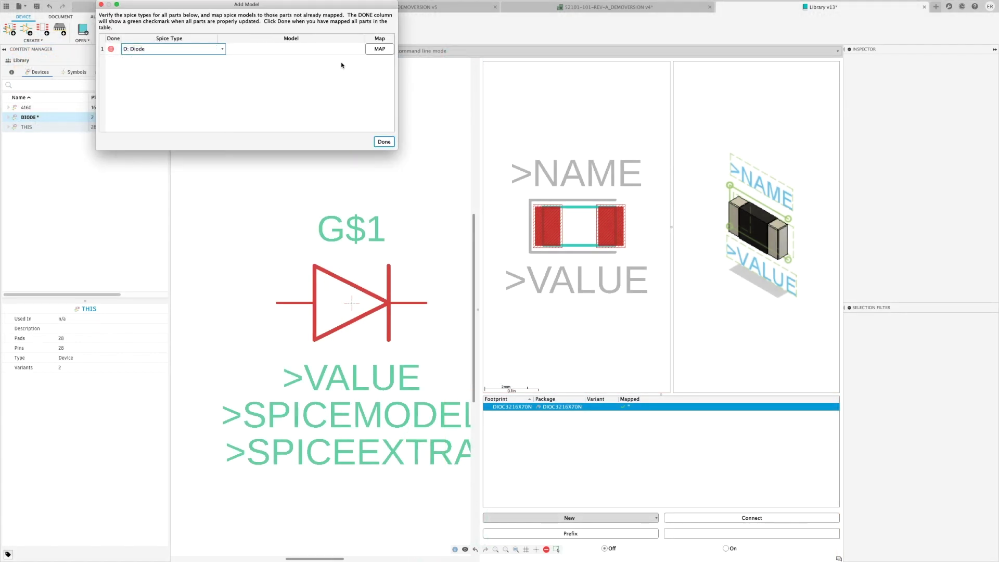
left_click(374, 49)
left_click(354, 54)
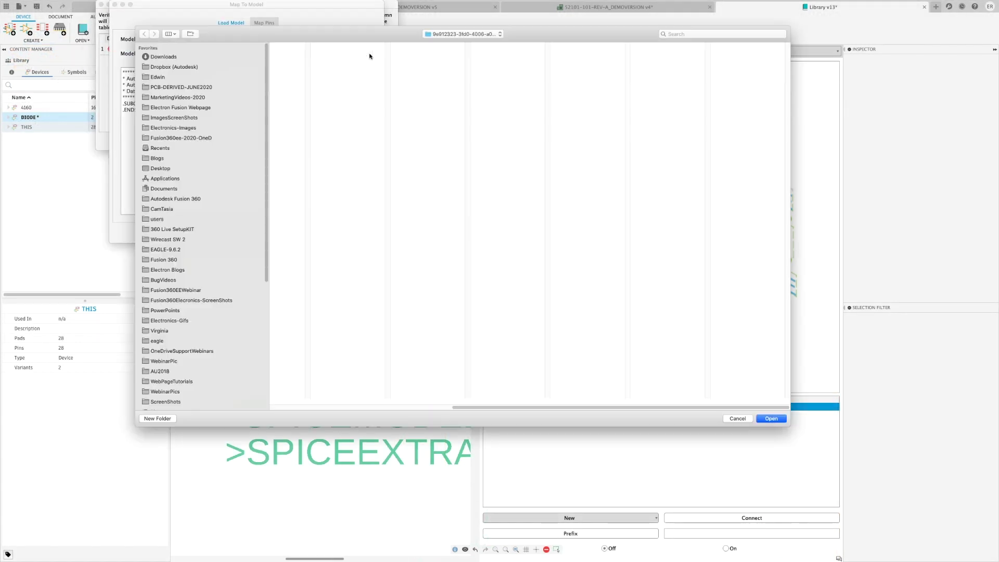
left_click(771, 419)
left_click(373, 236)
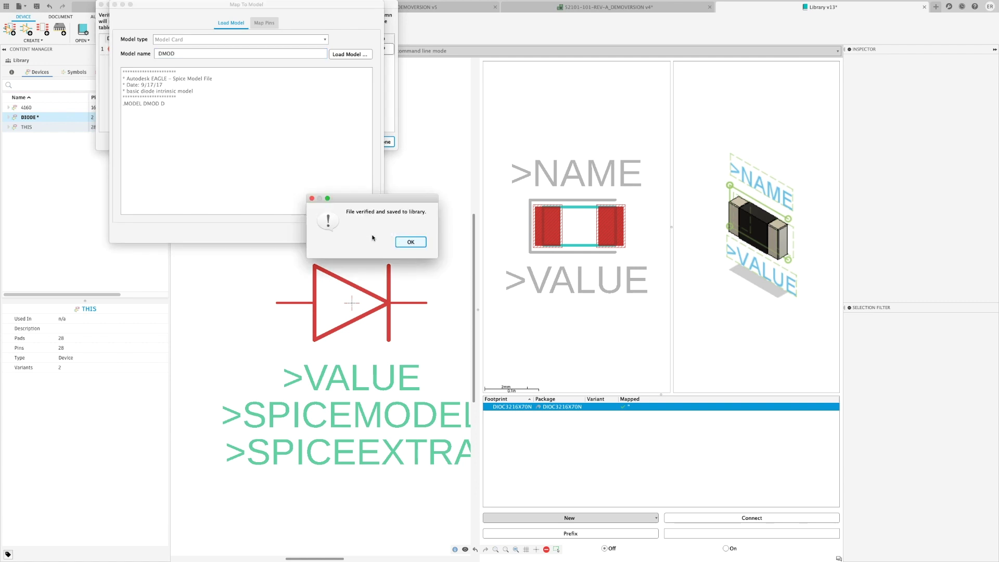
left_click(409, 243)
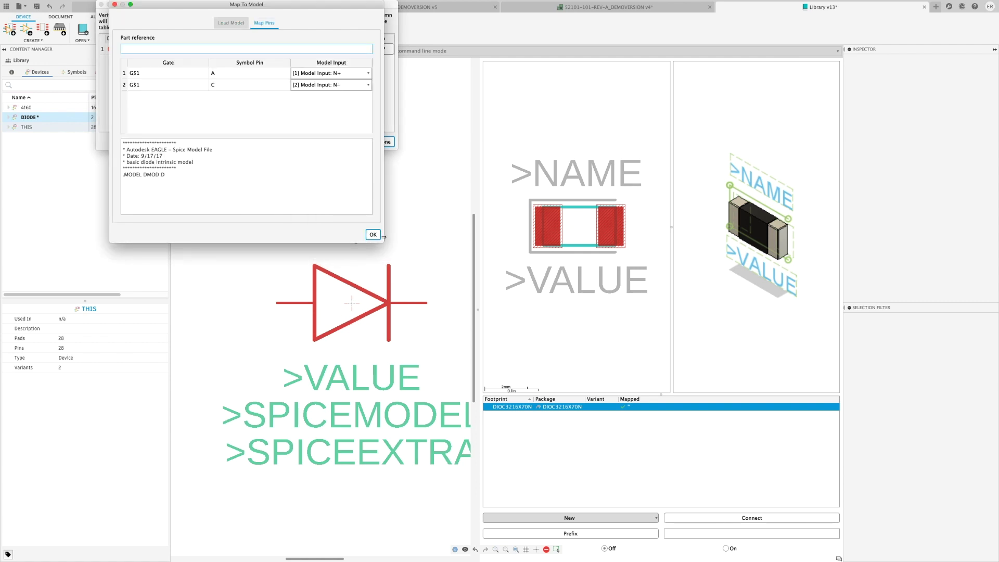
left_click(372, 235)
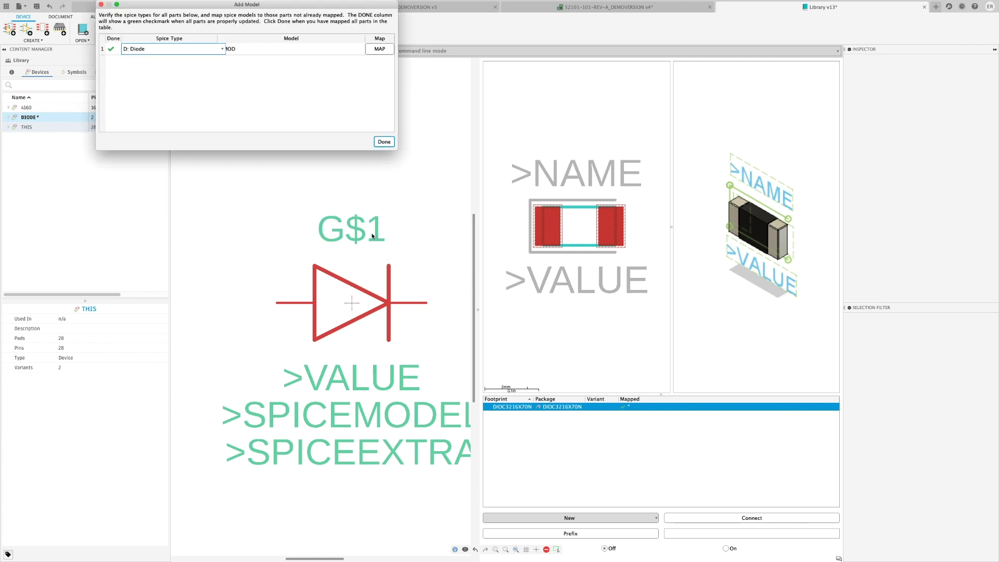
left_click(384, 142)
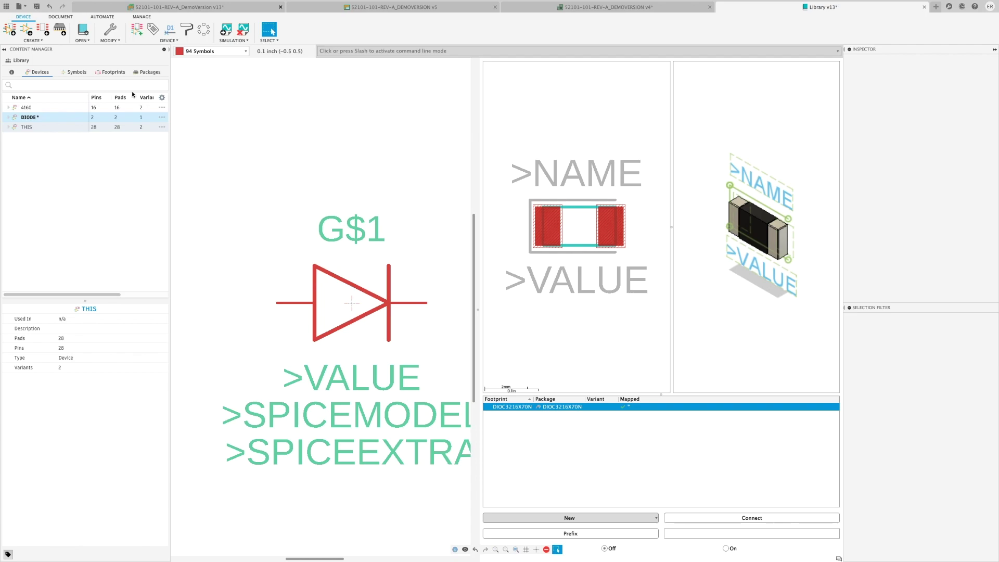
Start a new 3D package and choose the SOIC, SOP package generator
left_click(62, 30)
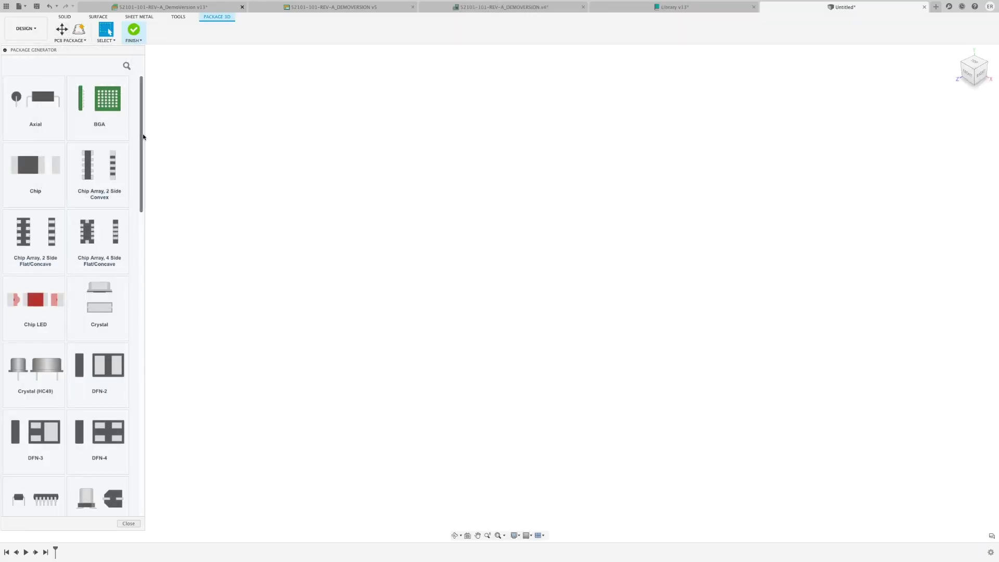
left_click_drag(143, 137, 142, 343)
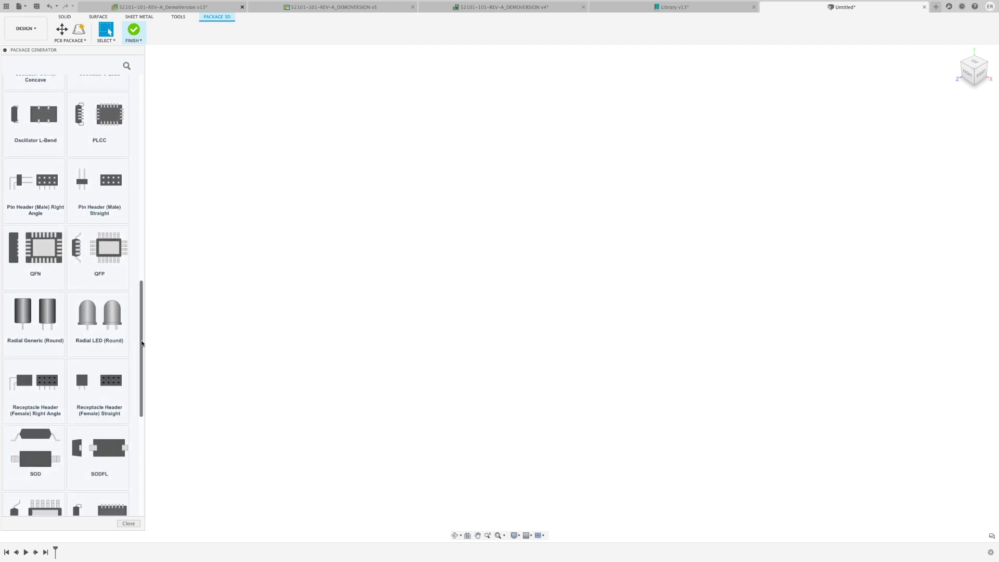
left_click_drag(142, 343, 140, 381)
left_click(52, 410)
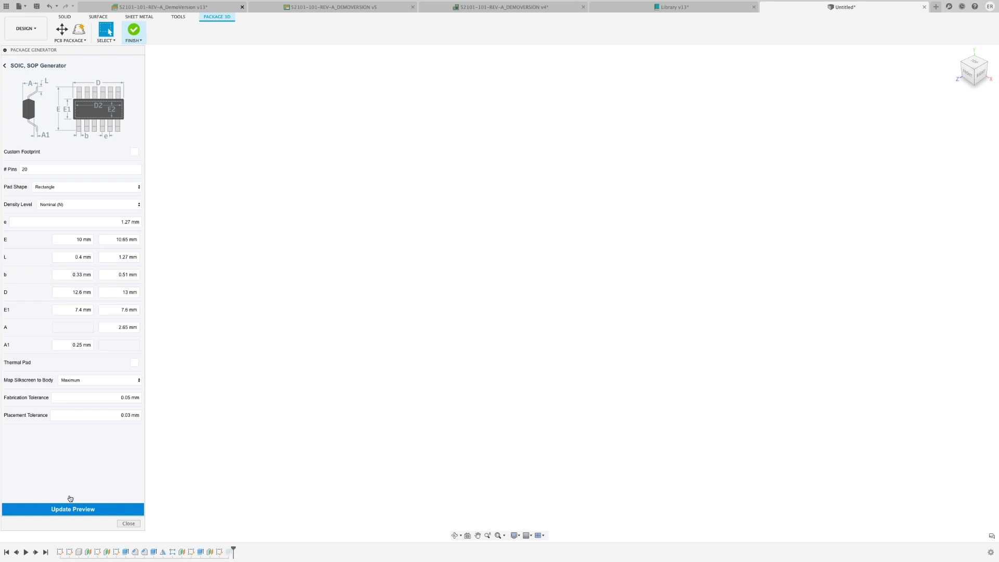
Generate the 20-pin SOIC preview and set a custom footprint with z 11.5 mm and c 0.8 mm
left_click(70, 500)
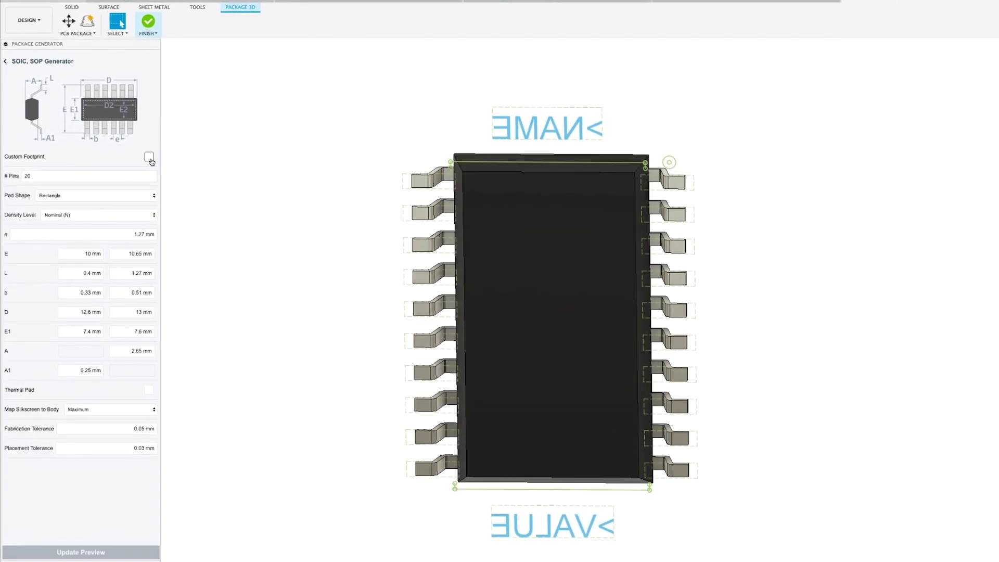
left_click(145, 156)
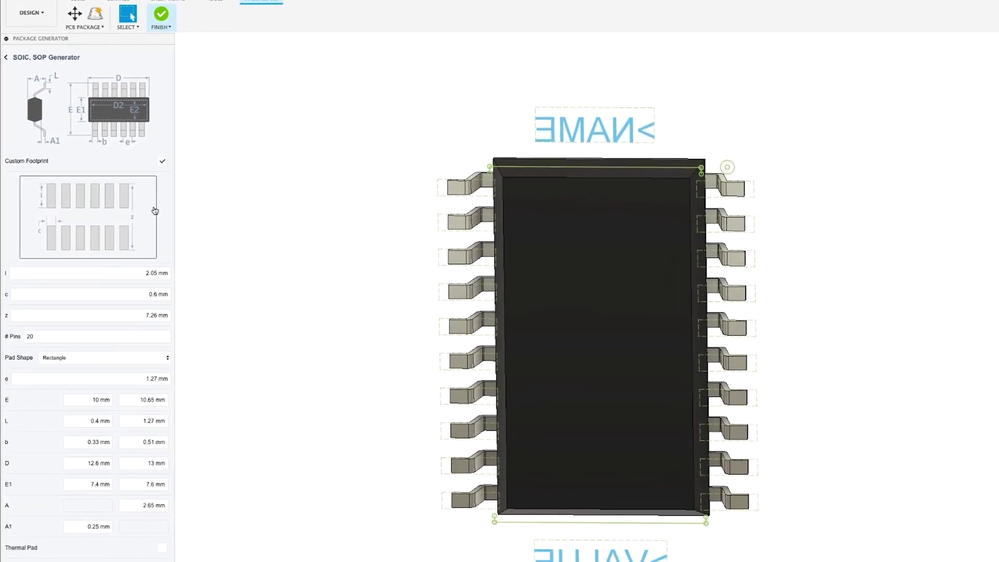
left_click(146, 312)
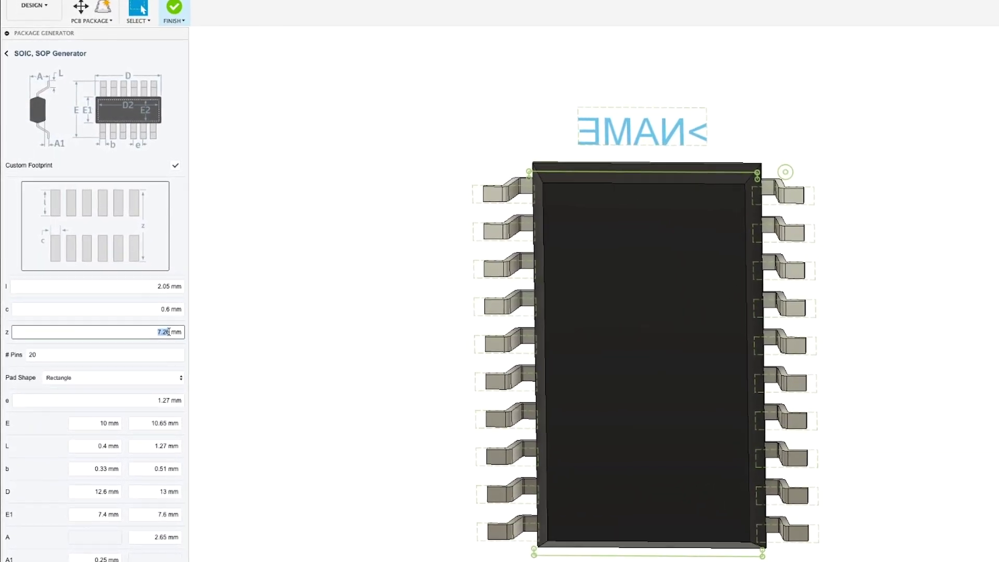
type("11.5")
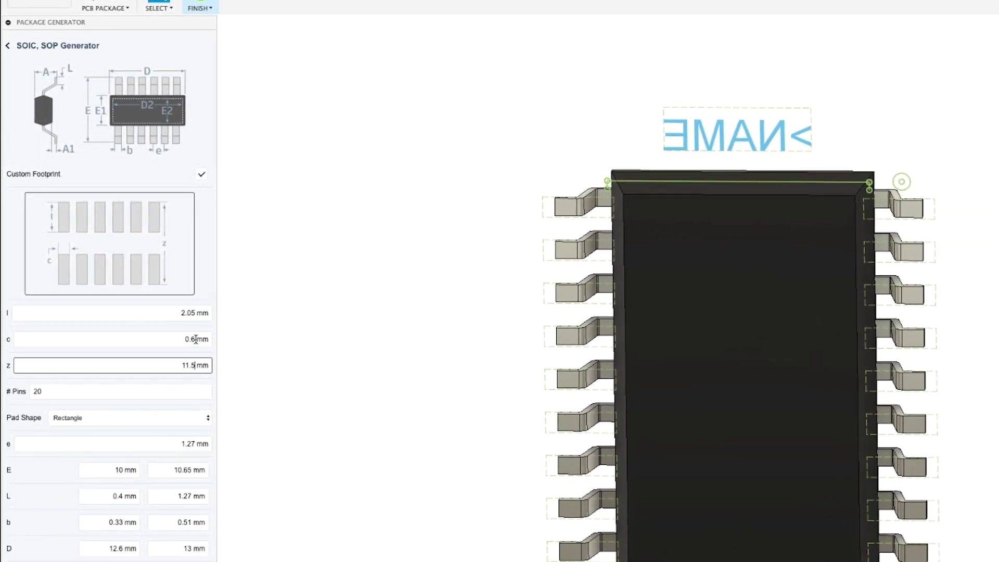
left_click(202, 334)
key("BackSpace")
key("BackSpace")
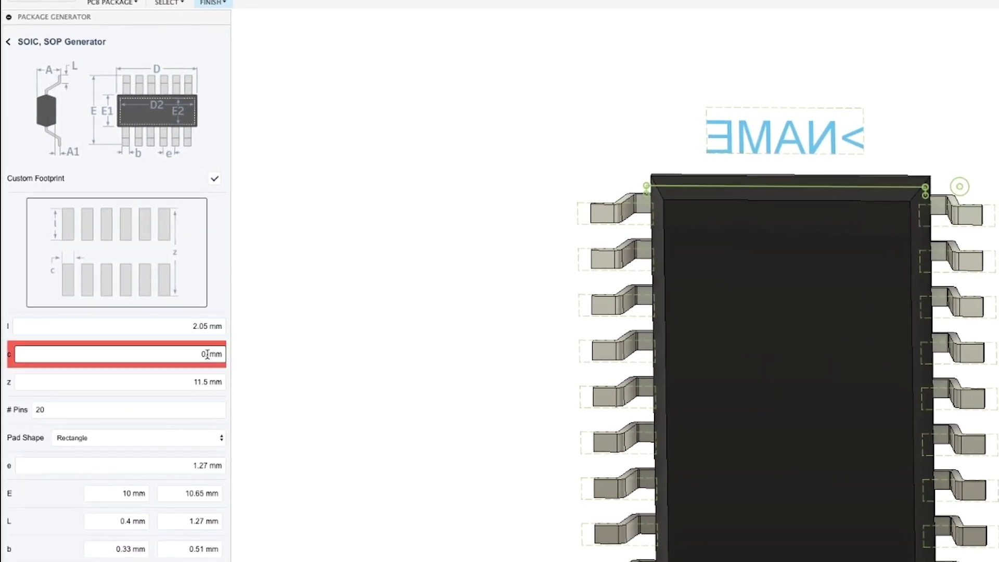
type(".8")
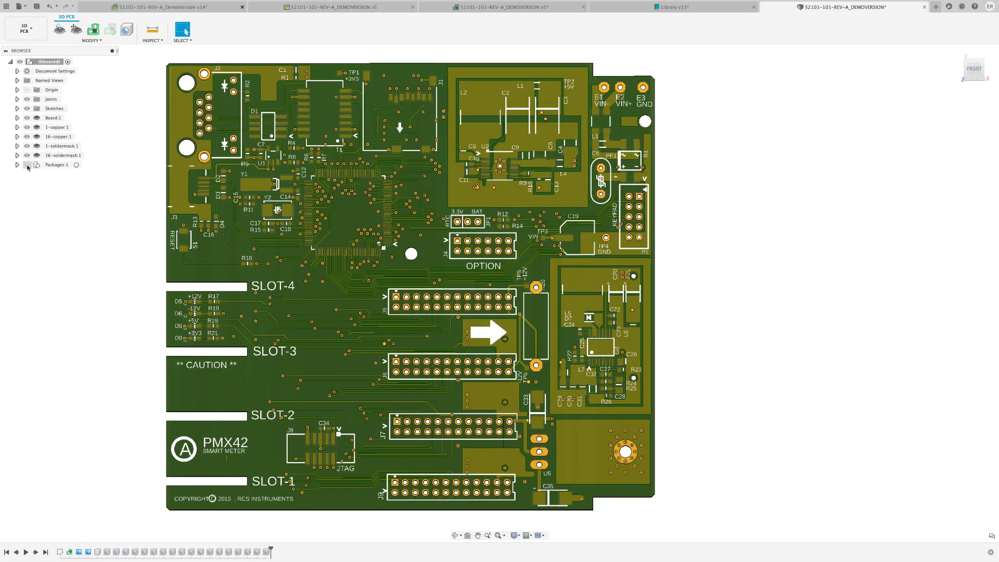
Lock the upper-right board hole 6 mm from its reference edge
double_click(182, 552)
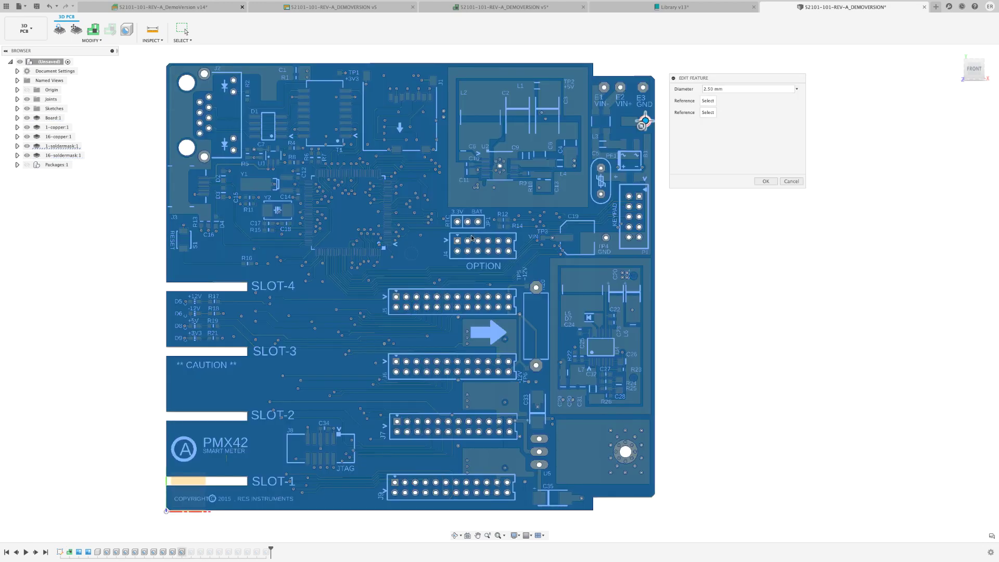
left_click(654, 121)
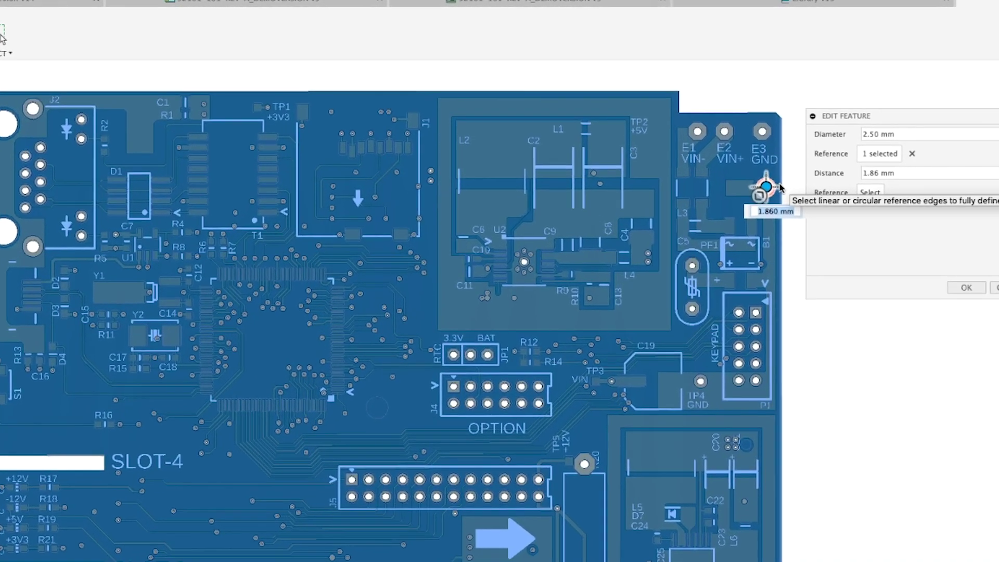
type("6")
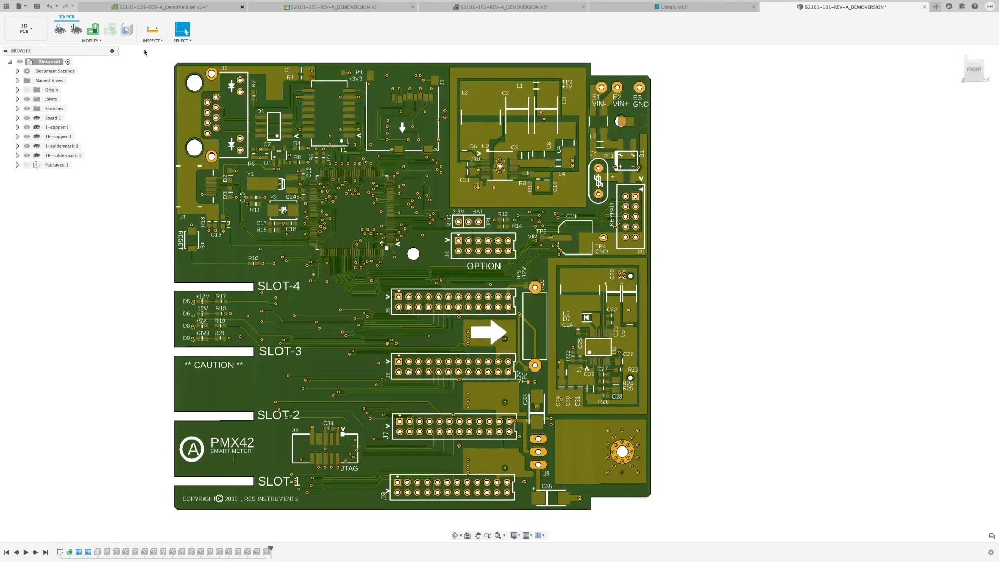
Add a 3 mm hole near the top-left corner, referenced to the top and left board edges
left_click(128, 30)
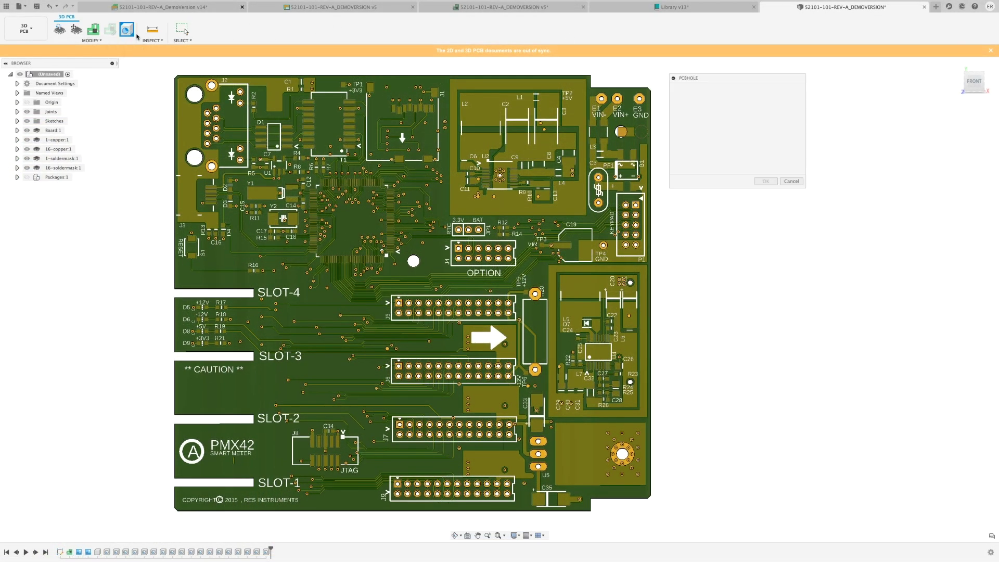
left_click(274, 107)
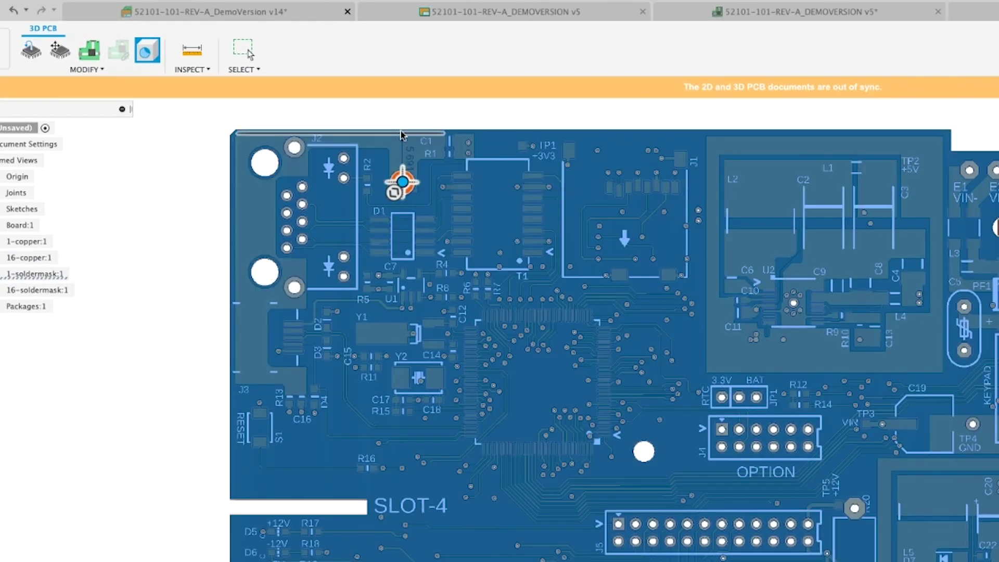
left_click(401, 135)
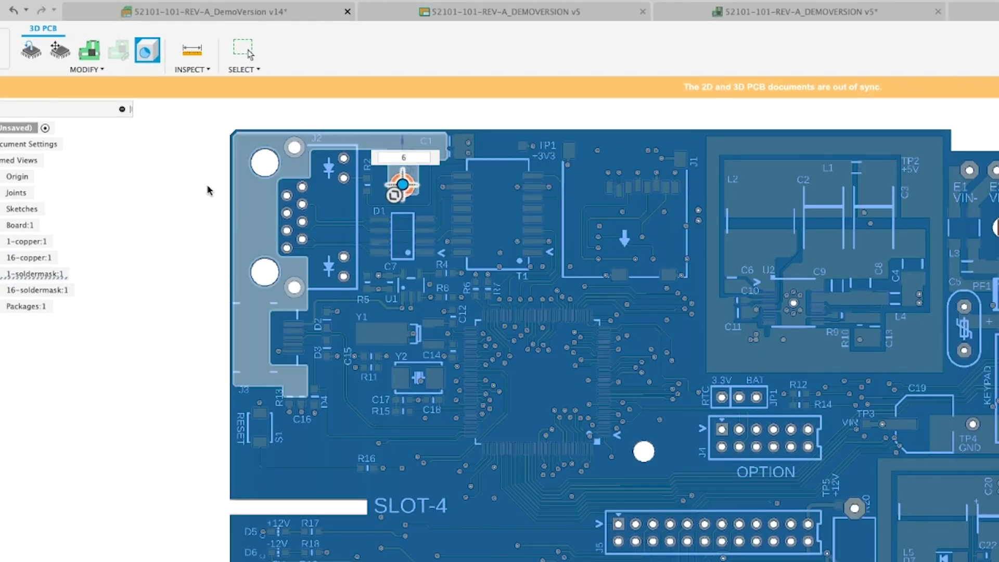
left_click(229, 200)
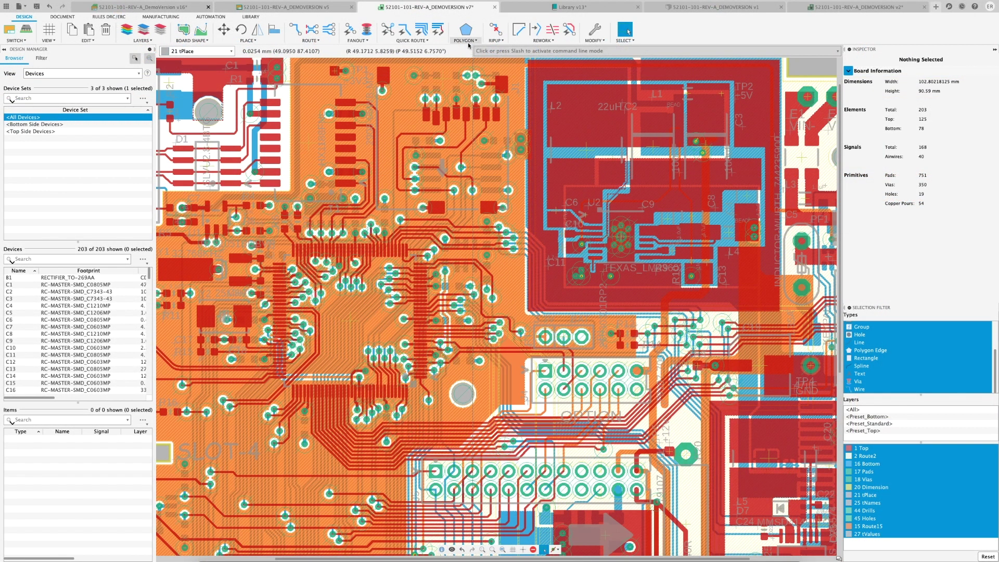
Hide all polygon pour fills and zoom to the +5V pour near C3 and L1
left_click(465, 40)
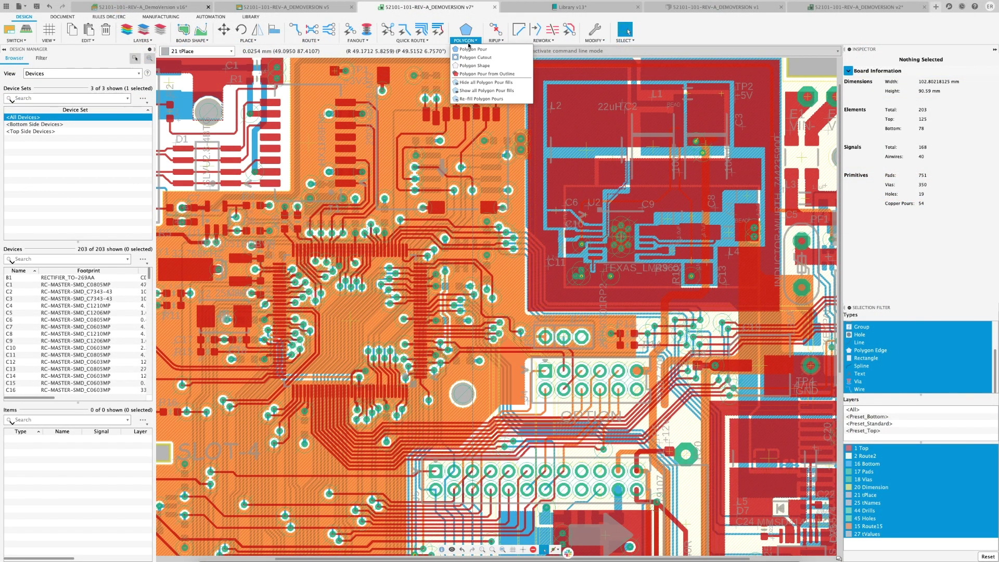
left_click(468, 82)
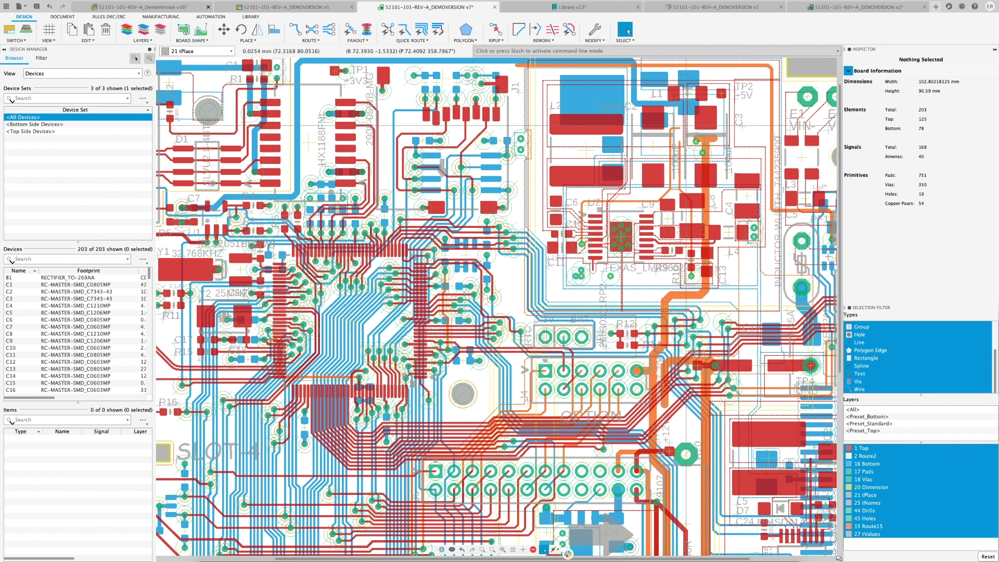
scroll(698, 127, "up", 4)
scroll(697, 127, "down", 2)
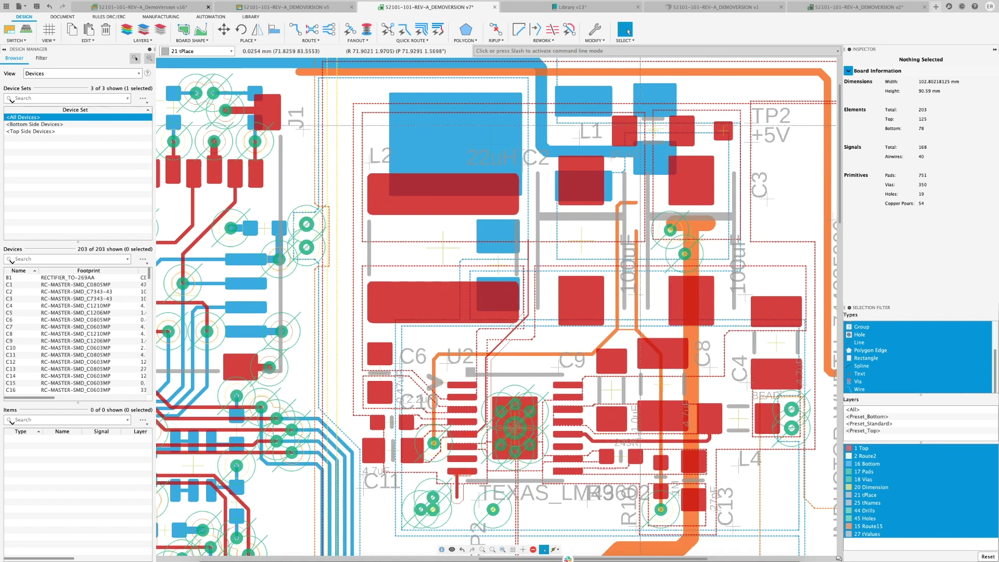
Shift the +5V pour's edge to the right, shrinking the pour
left_click(652, 167)
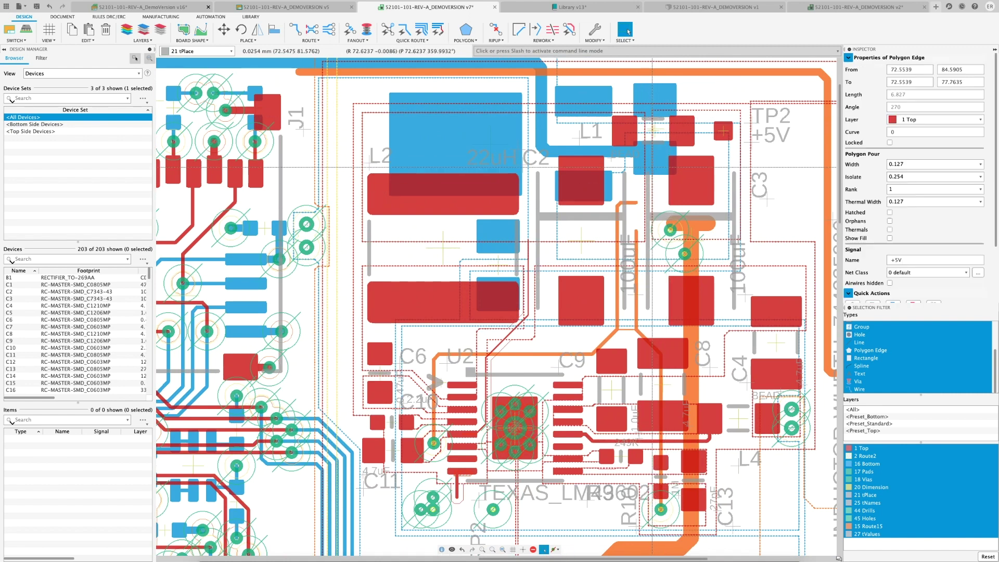
key("m")
left_click_drag(604, 167, 656, 171)
key("Escape")
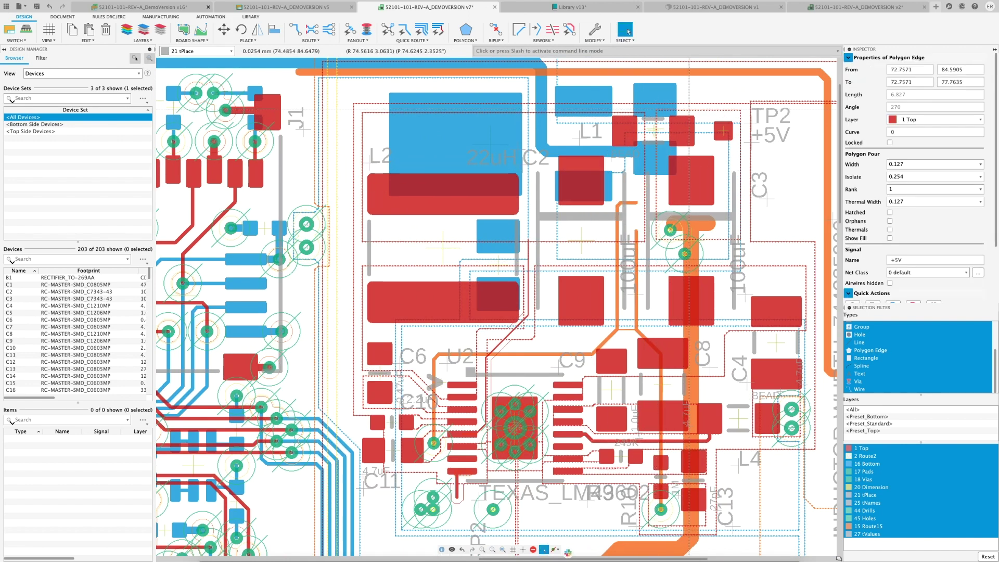
key("m")
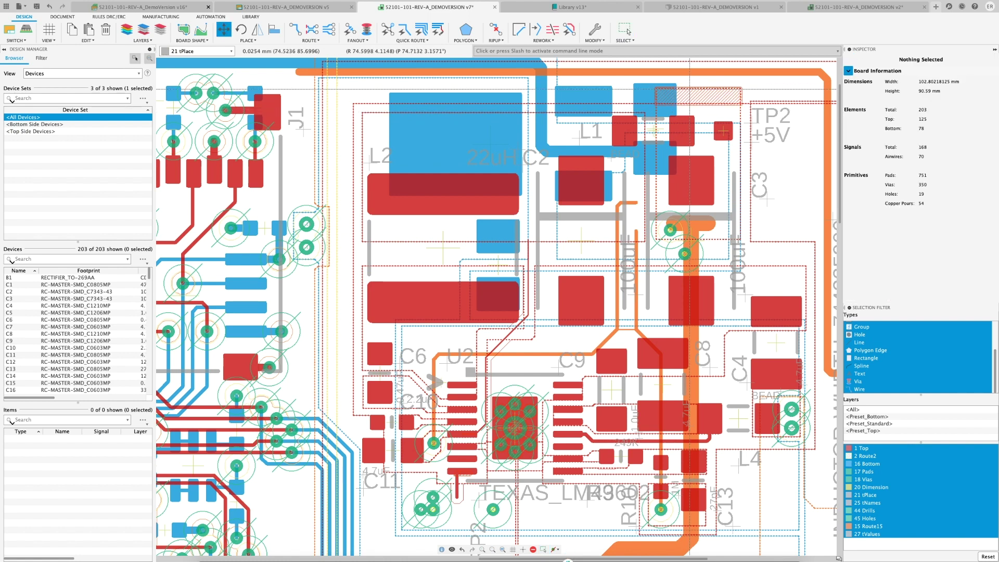
key("Escape")
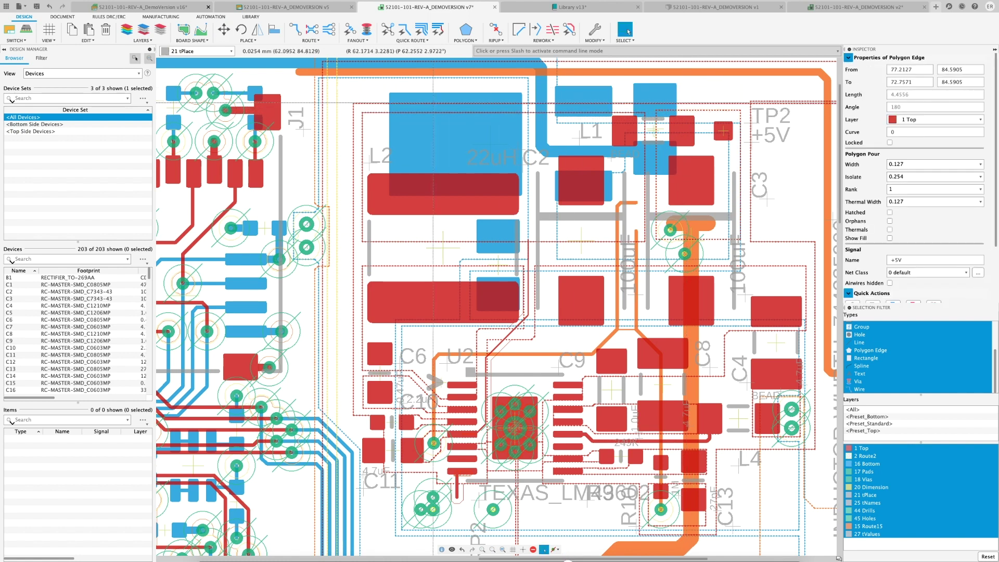
Move the whole +5V polygon pour slightly up and to the right
left_click(228, 33)
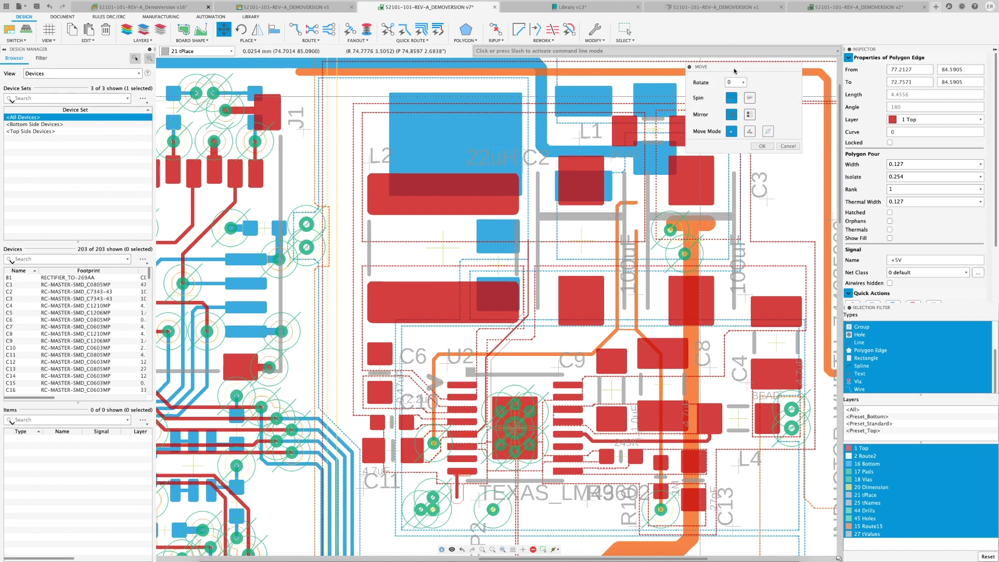
left_click_drag(734, 71, 826, 92)
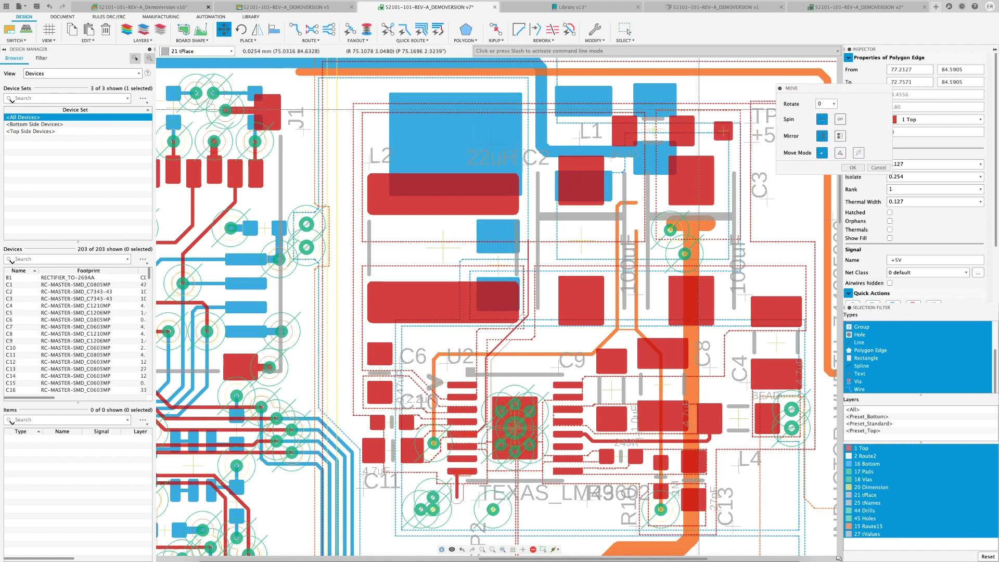
left_click(742, 110)
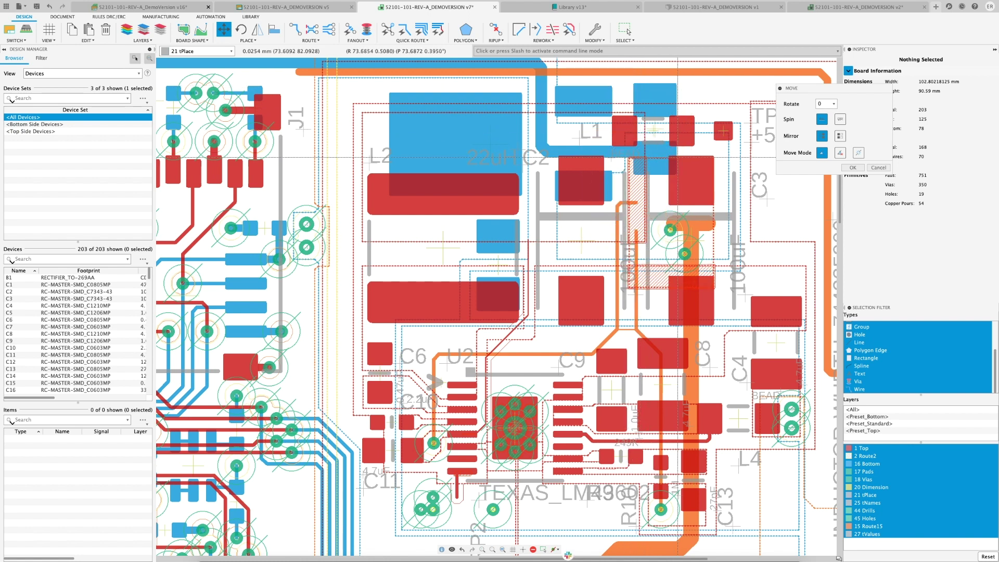
left_click(695, 109)
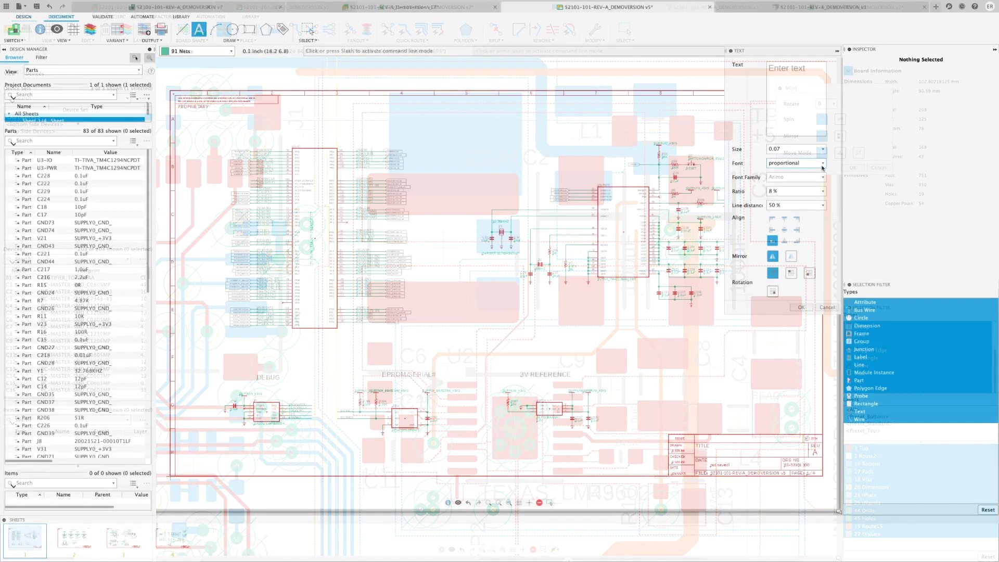
Set the schematic text font to custom with the Times New Roman font family
left_click(823, 163)
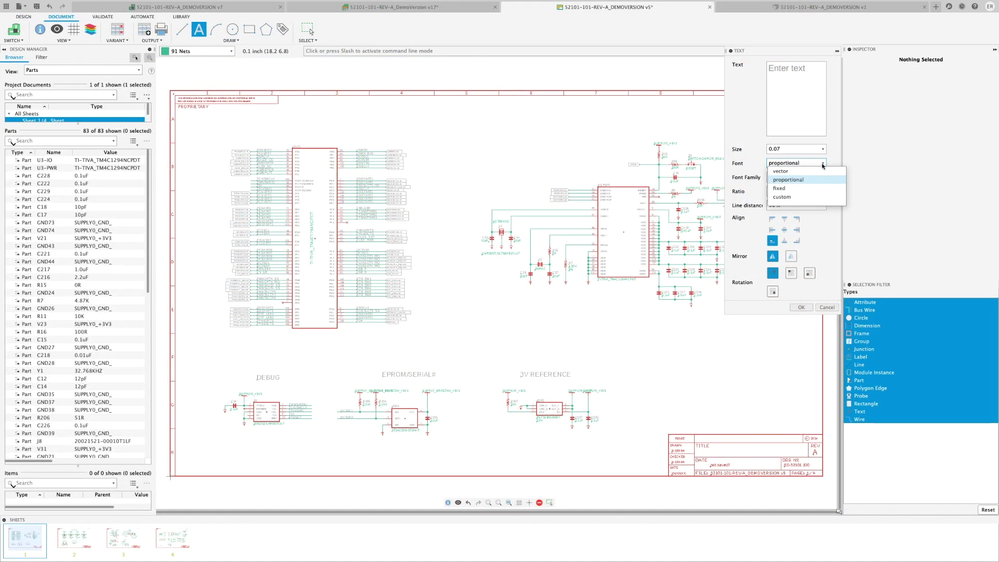
left_click(783, 197)
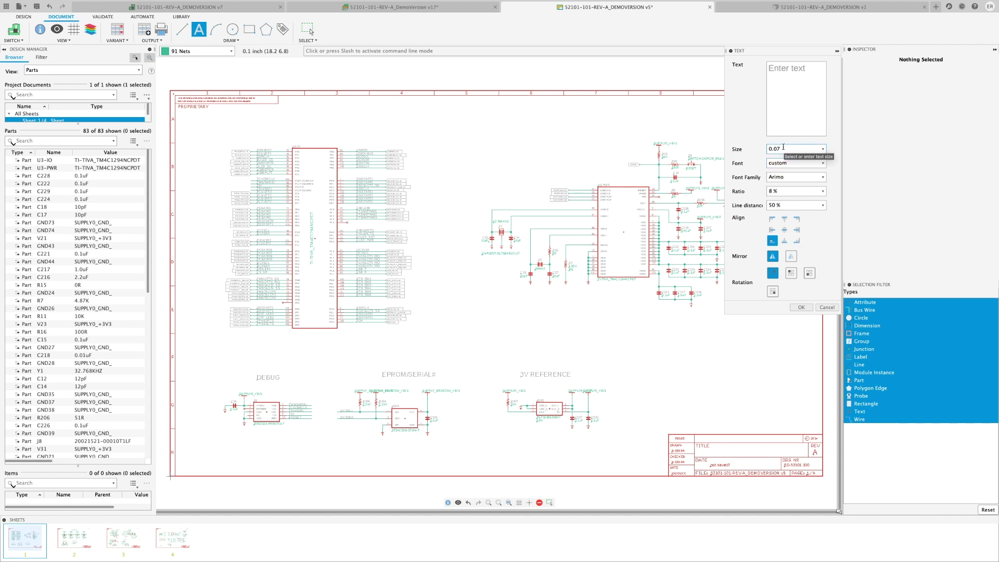
left_click(821, 177)
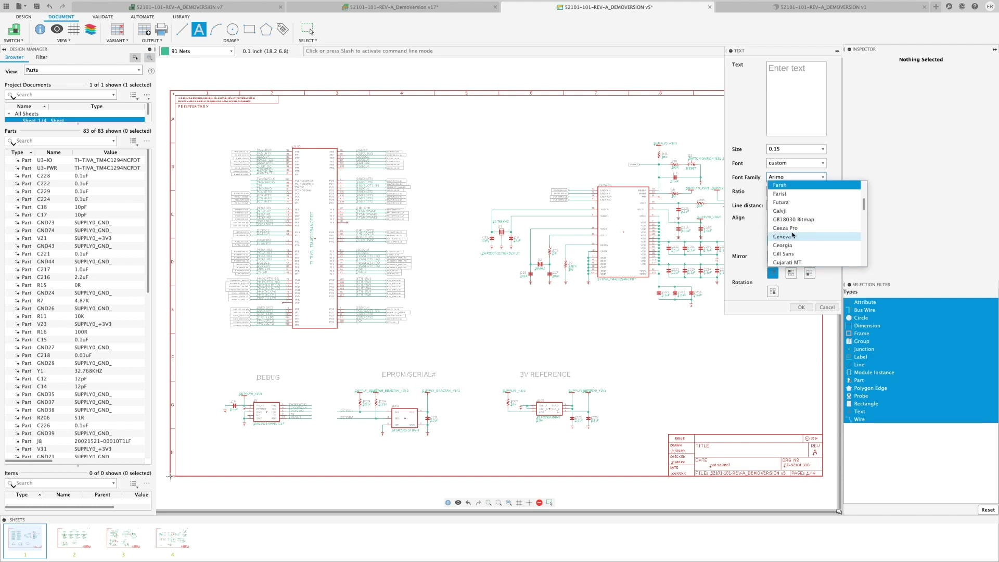
scroll(793, 236, "down", 10)
left_click(799, 245)
Place a 'PMX42 Processor' label above the sheet's top left, then return to the PCB
left_click(788, 70)
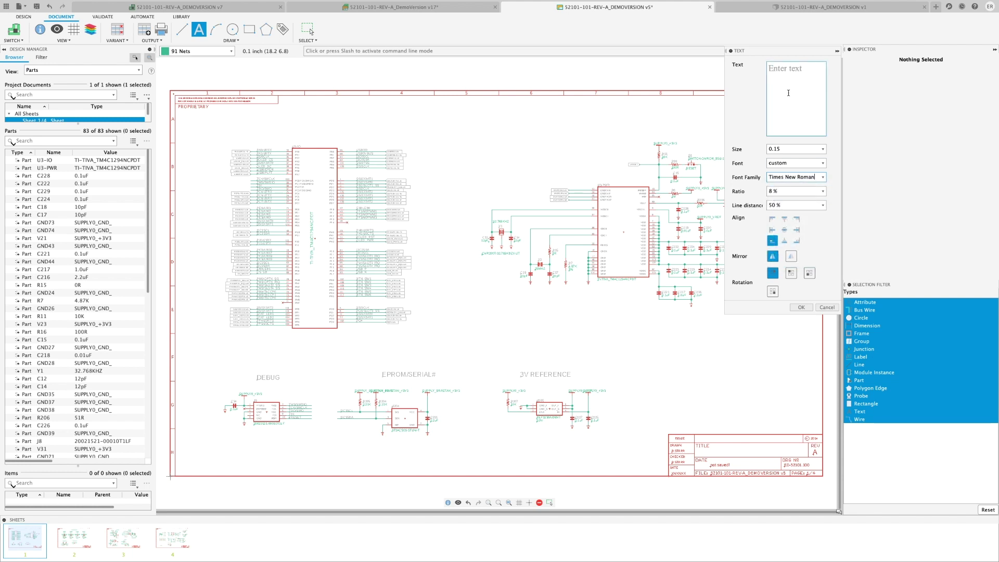
type("PMX42 Processor")
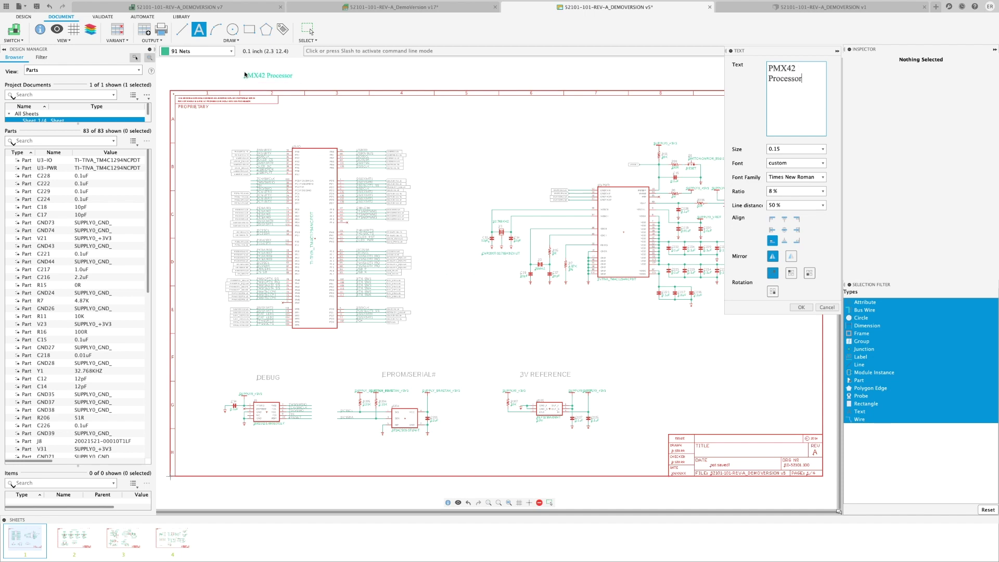
left_click(198, 51)
left_click(194, 7)
left_click(61, 16)
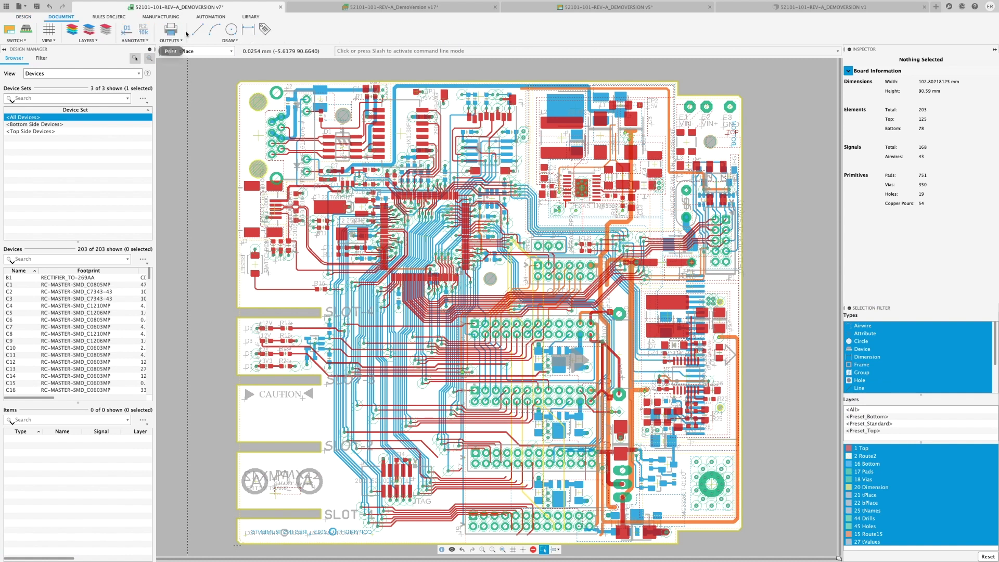
Add the pasted caution warning in custom Arial Black font below the CAUTION label
left_click(229, 40)
left_click(229, 74)
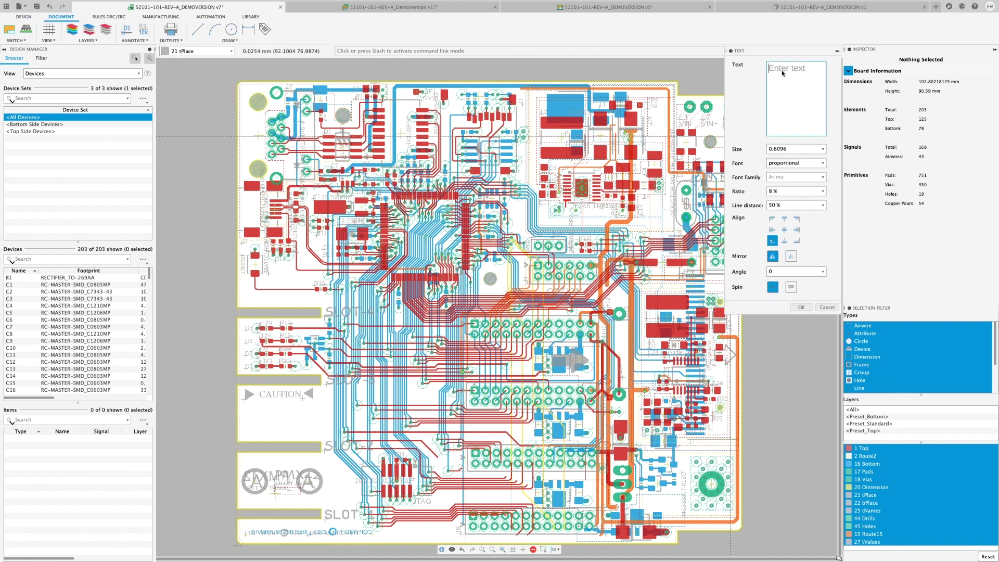
key("super+v")
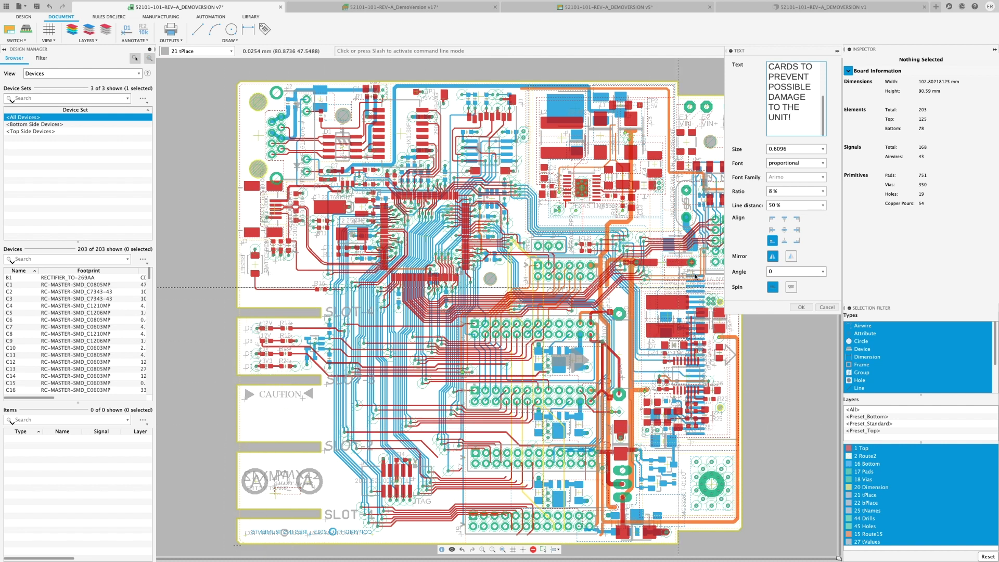
left_click(806, 163)
left_click(802, 193)
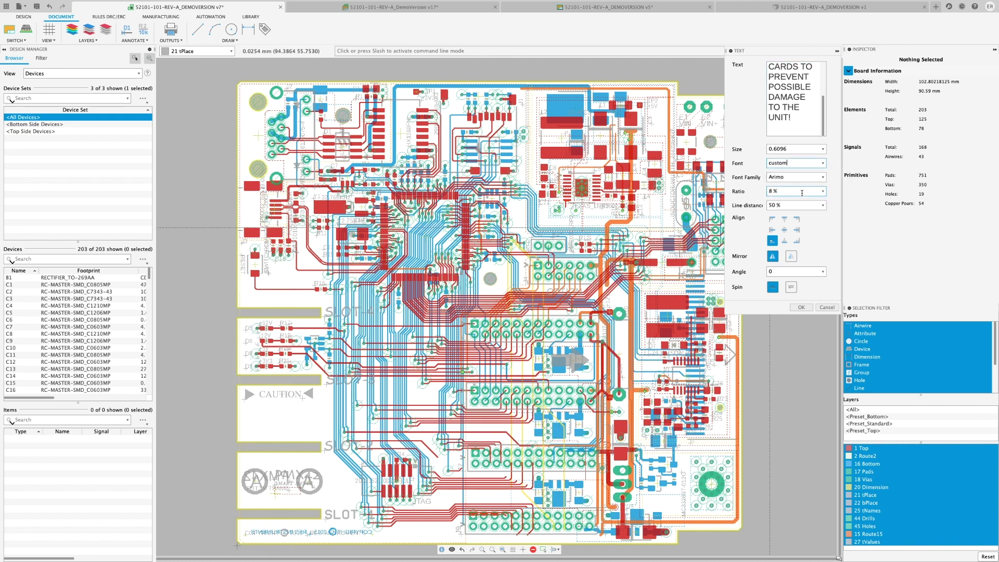
left_click(796, 177)
scroll(866, 194, "up", 3)
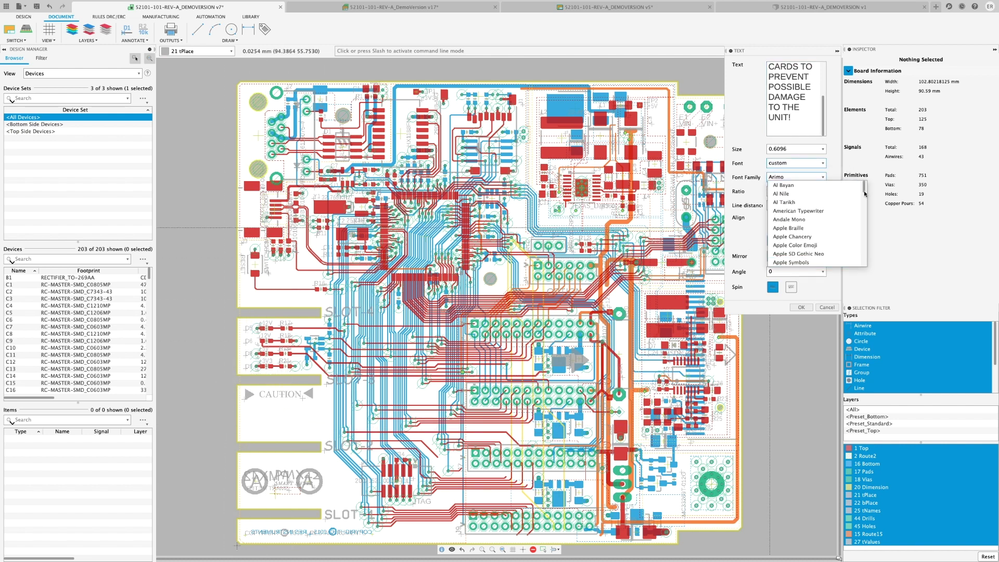
scroll(866, 195, "down", 3)
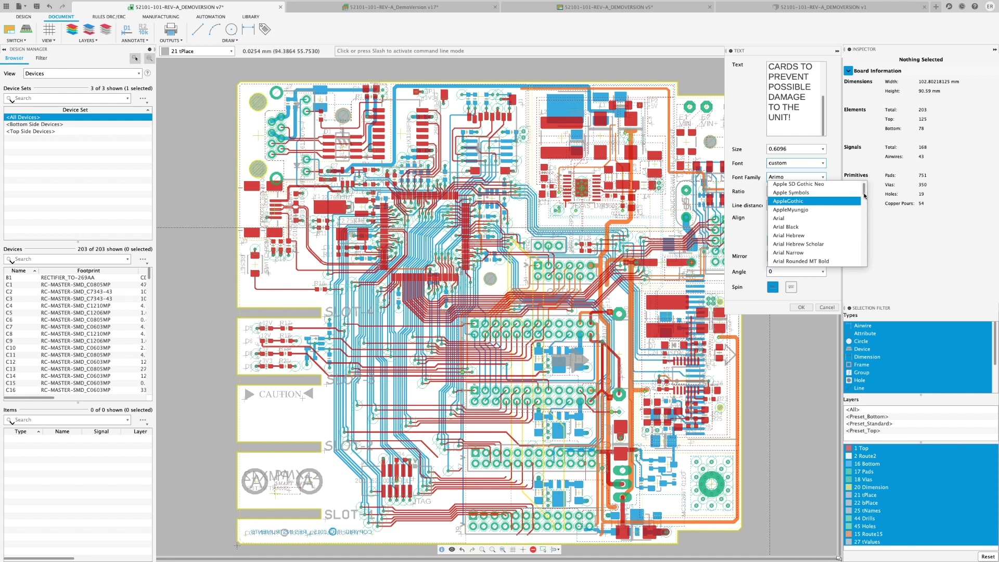
left_click(815, 227)
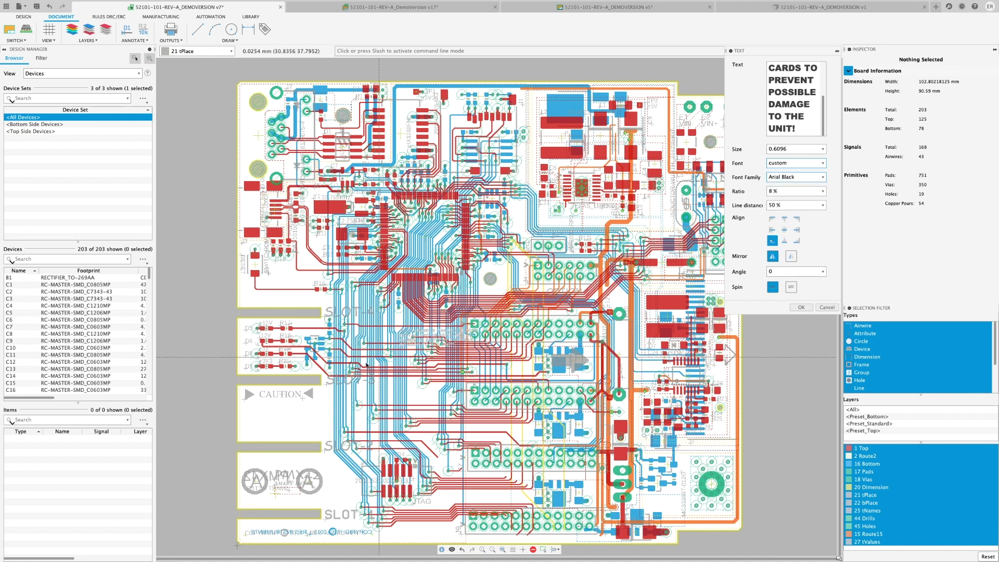
left_click(243, 429)
key("Escape")
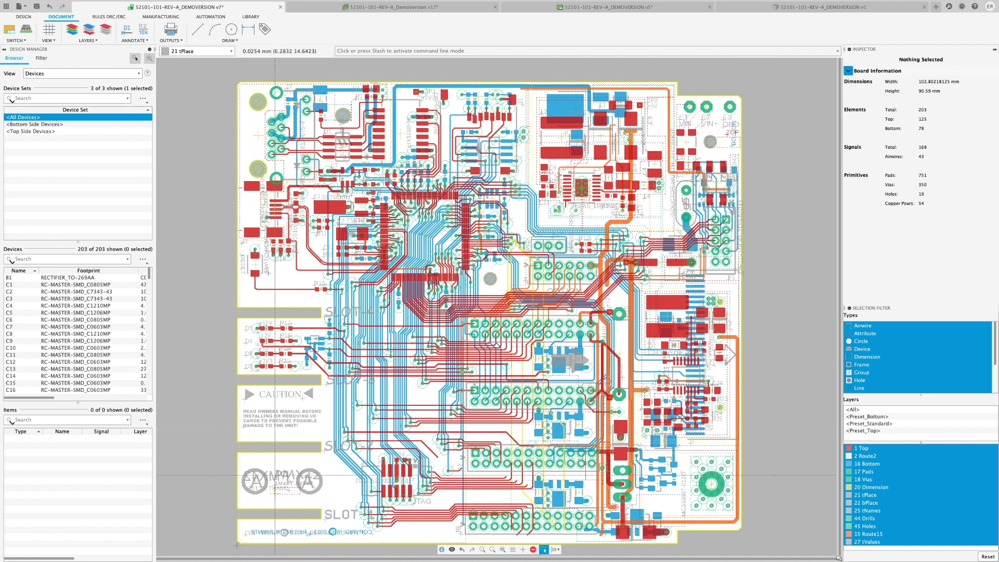
Change the SLOT-1 label's font from vector to the custom Comic Sans MS font
right_click(326, 518)
left_click(345, 511)
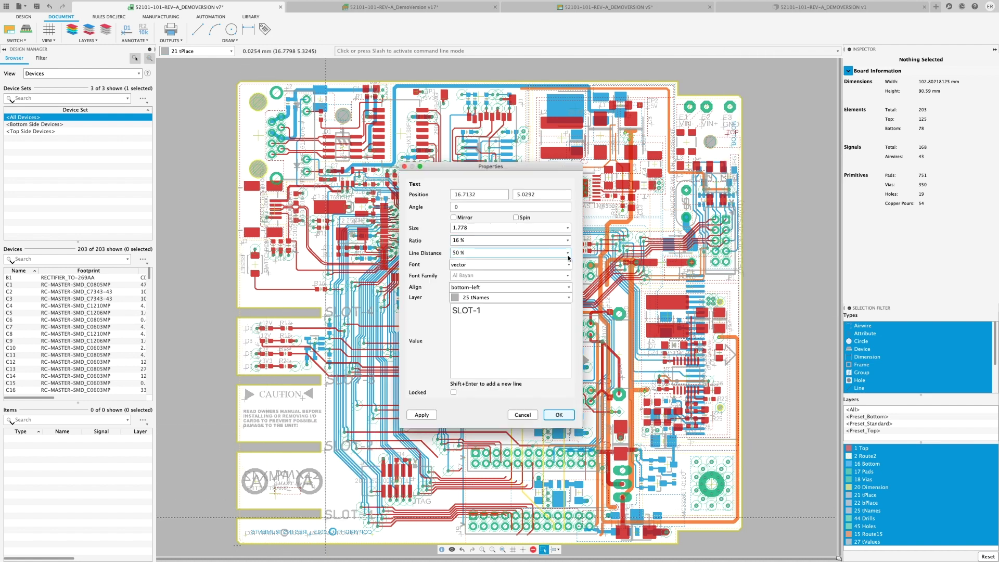
left_click(510, 265)
left_click(505, 292)
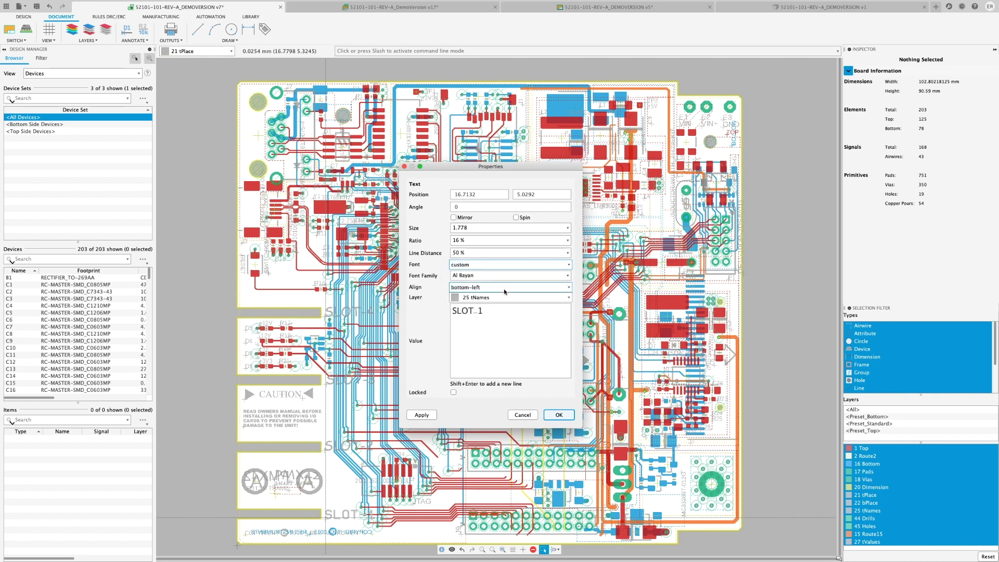
left_click(568, 275)
left_click(509, 328)
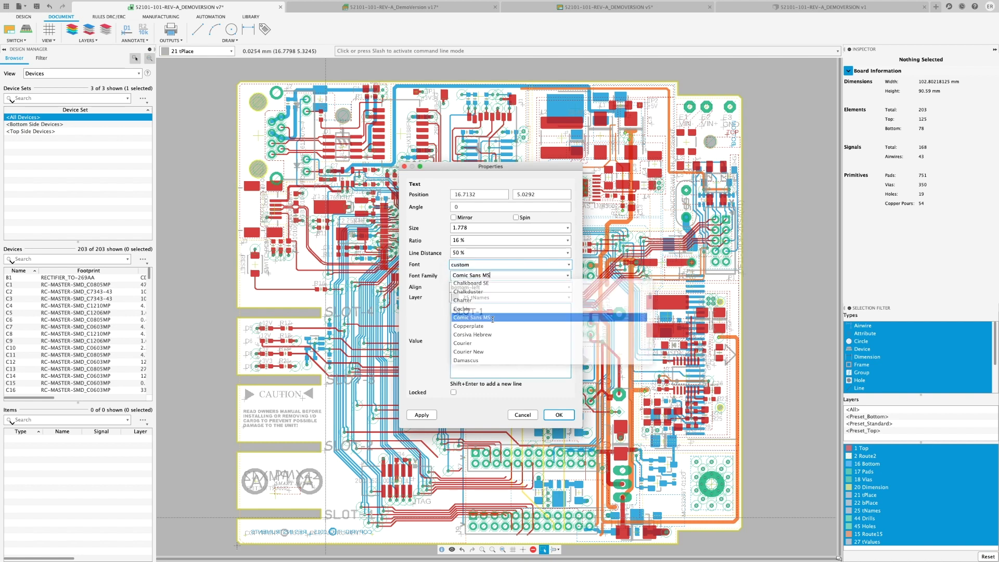
left_click(559, 415)
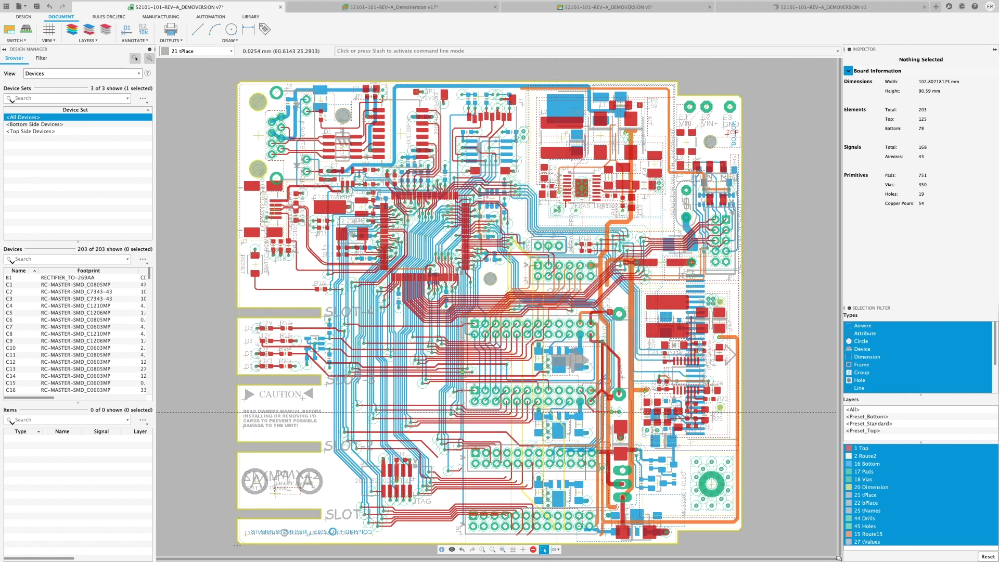